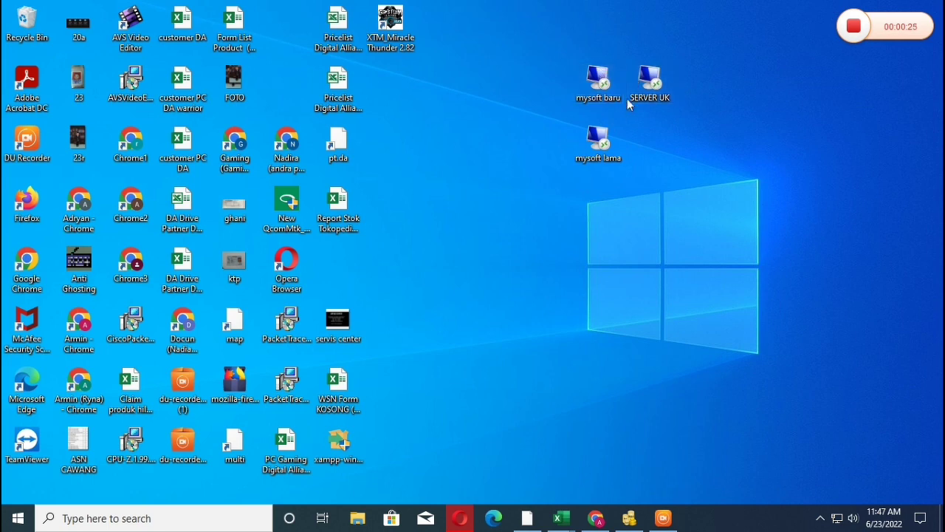
- Connect to the SERVER UK remote desktop, entering the account password and accepting the connection prompts
double_click(653, 84)
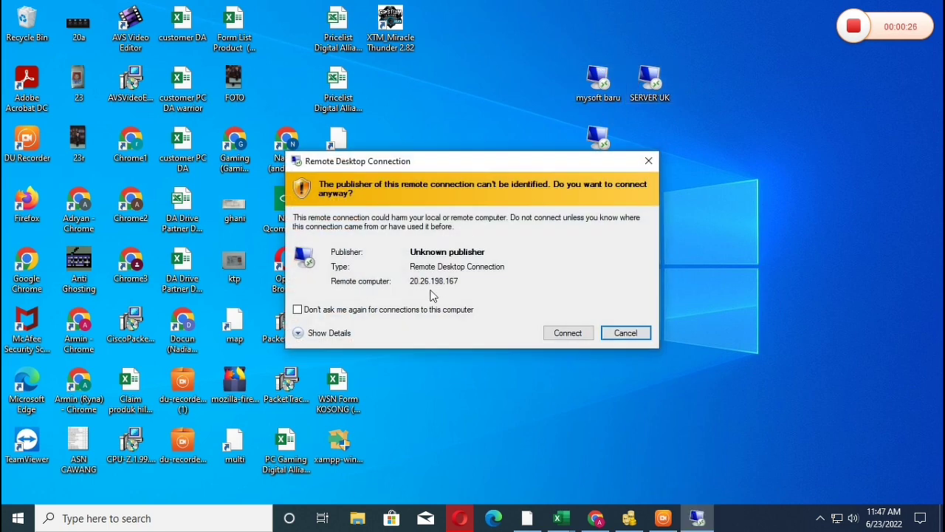
click(567, 333)
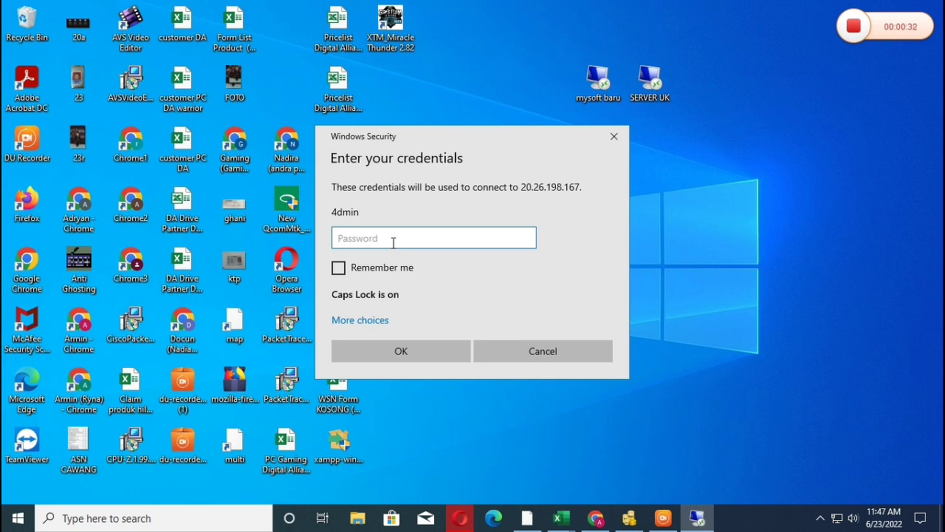
text(a)
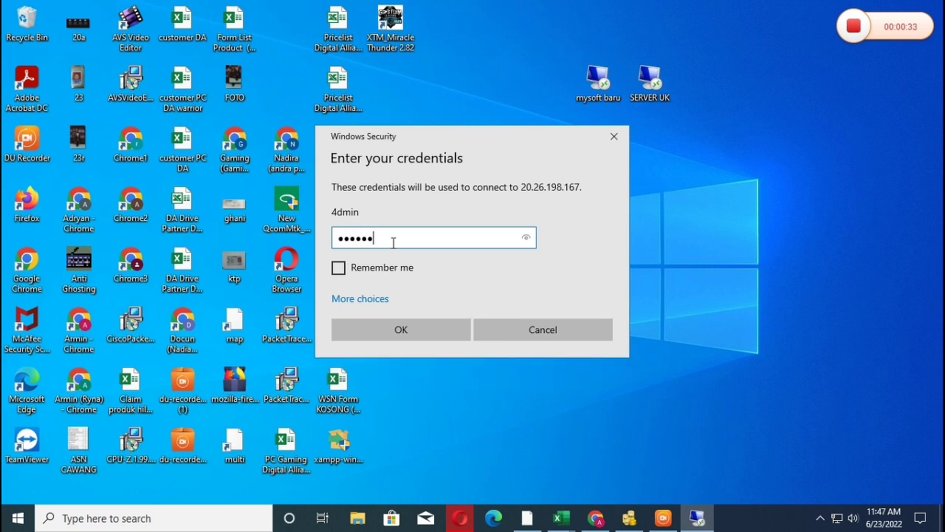
text(aaa)
click(417, 329)
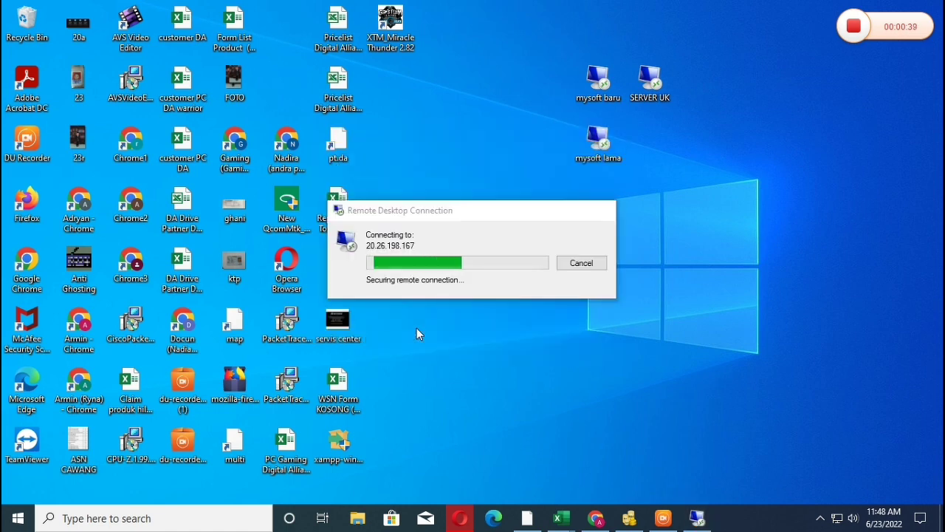
click(516, 370)
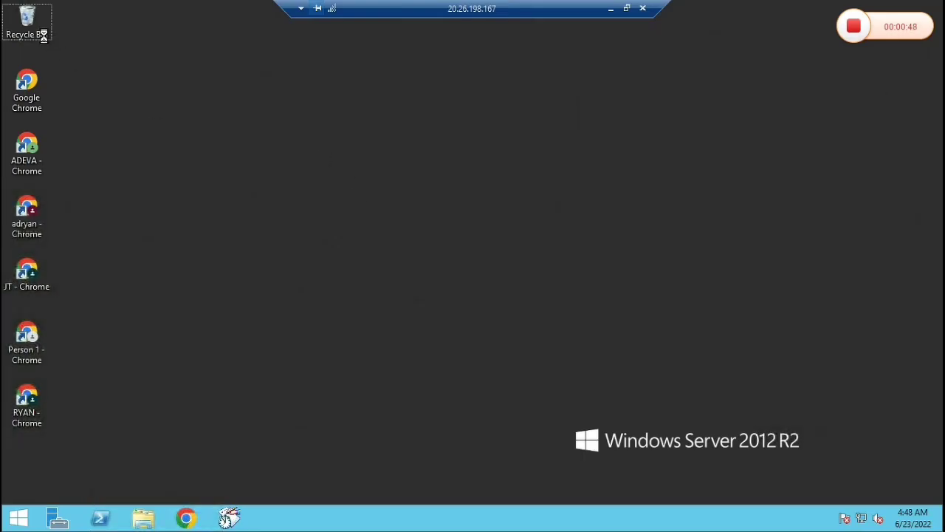
right_click(305, 145)
click(317, 184)
right_click(433, 135)
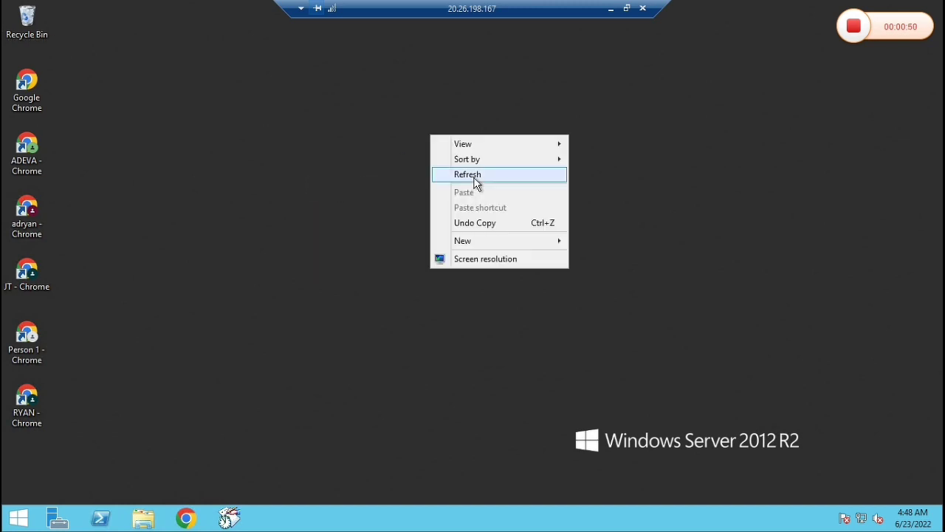
click(474, 177)
key(F5)
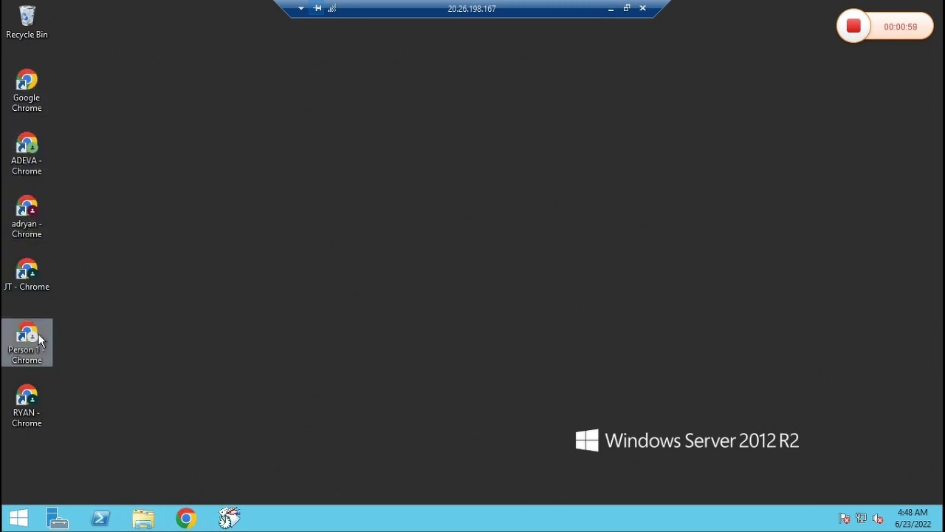
double_click(31, 86)
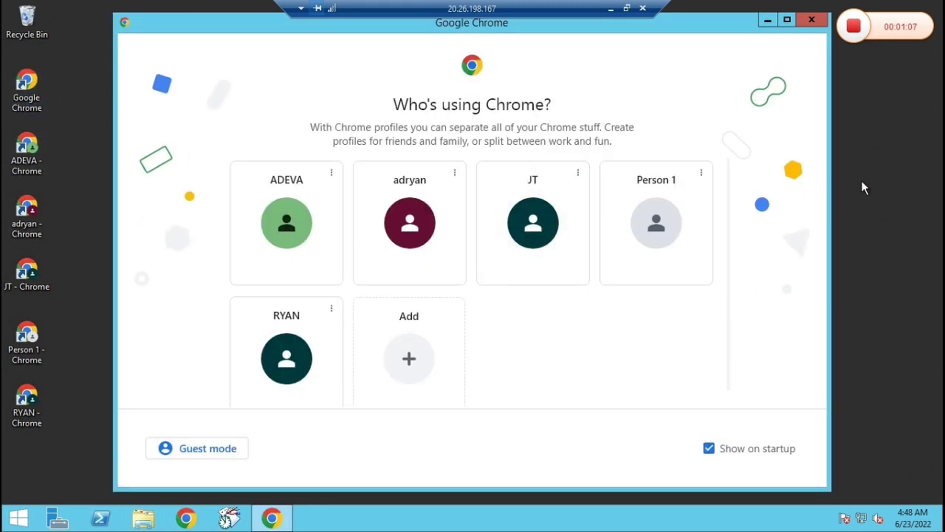
drag(830, 168, 398, 205)
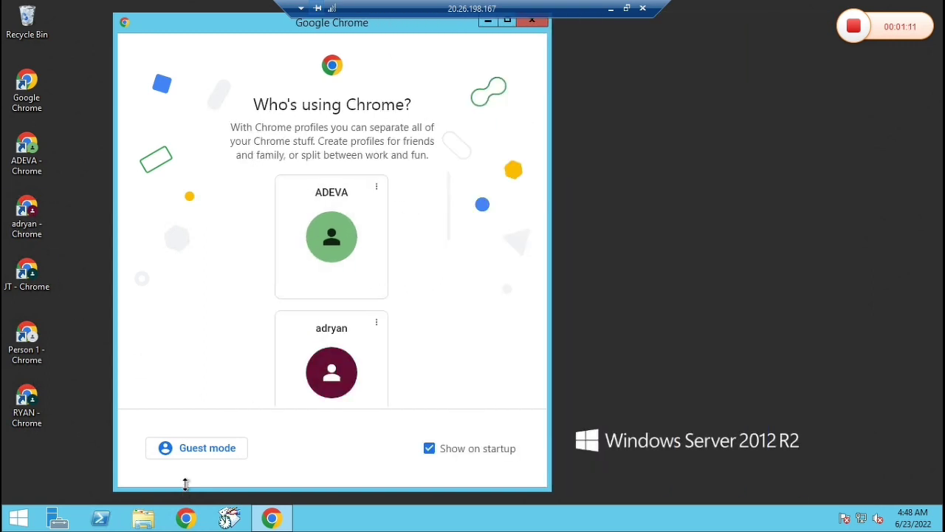
double_click(26, 147)
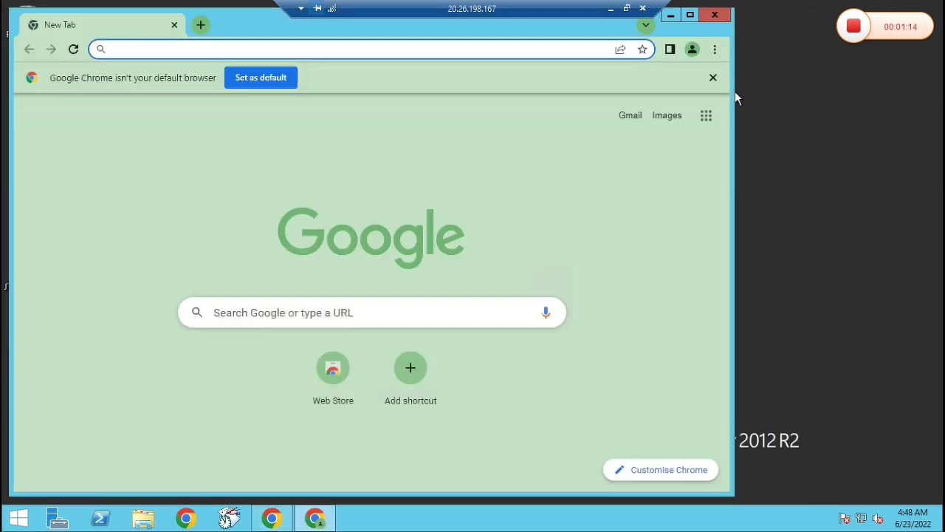
drag(718, 107, 152, 179)
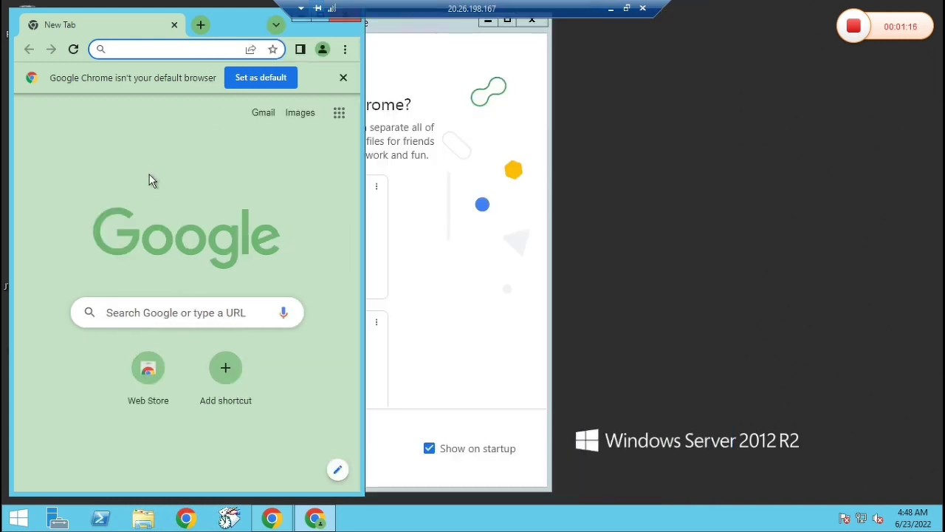
drag(228, 30, 489, 147)
- Open the remaining four Chrome profiles from their desktop shortcuts and dismiss the restore-pages prompt
double_click(26, 214)
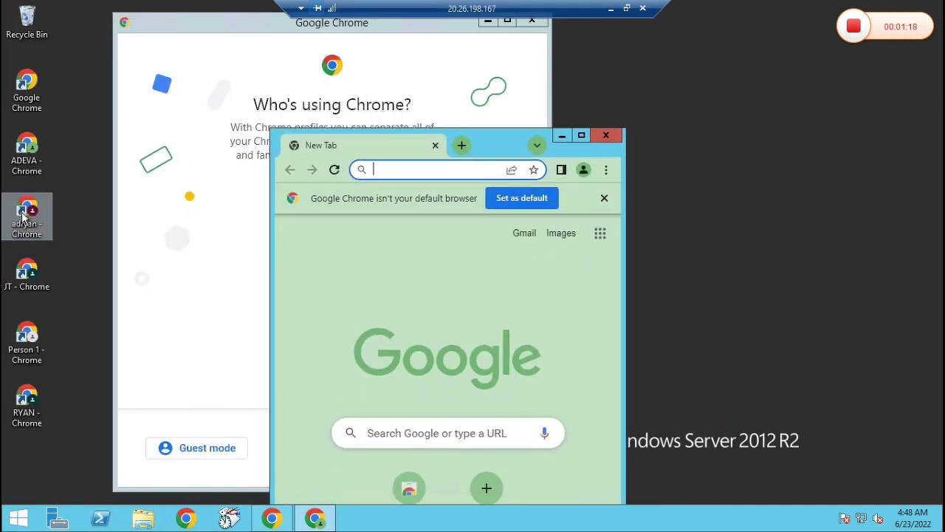
double_click(28, 274)
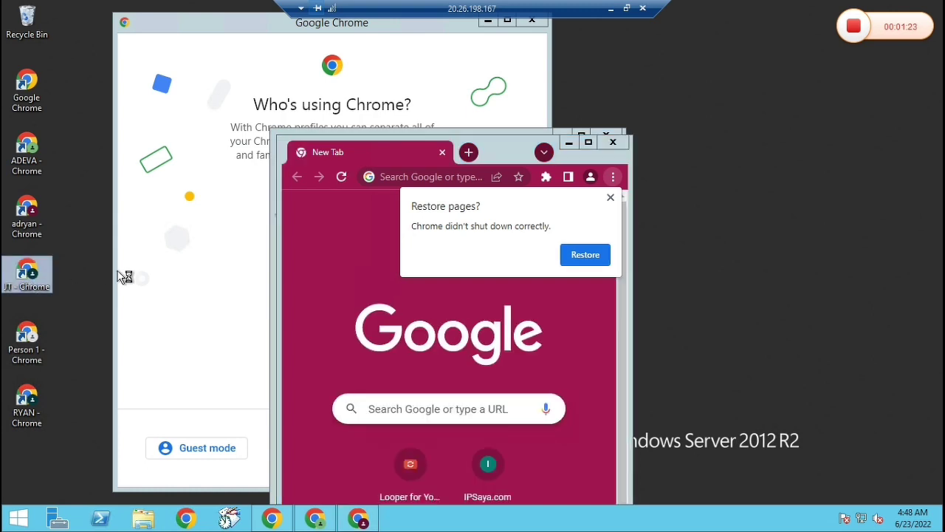
double_click(28, 347)
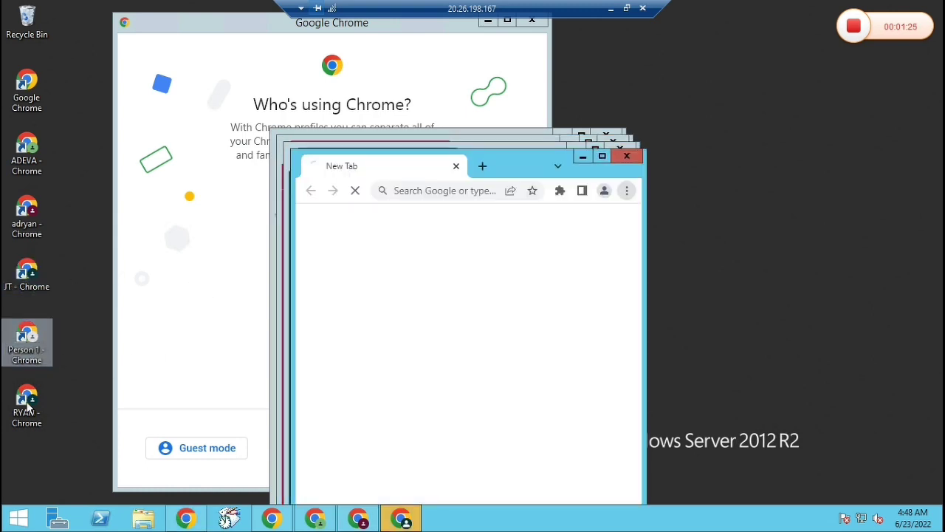
double_click(27, 411)
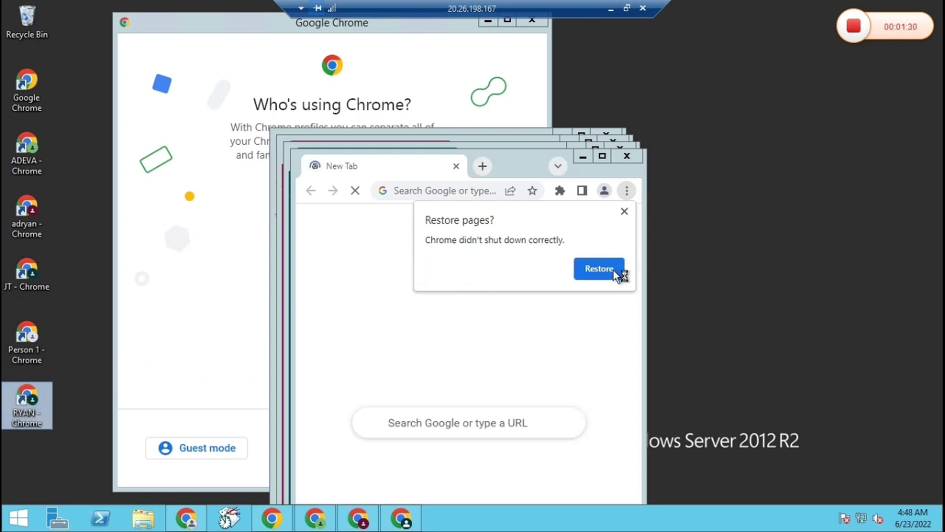
click(624, 215)
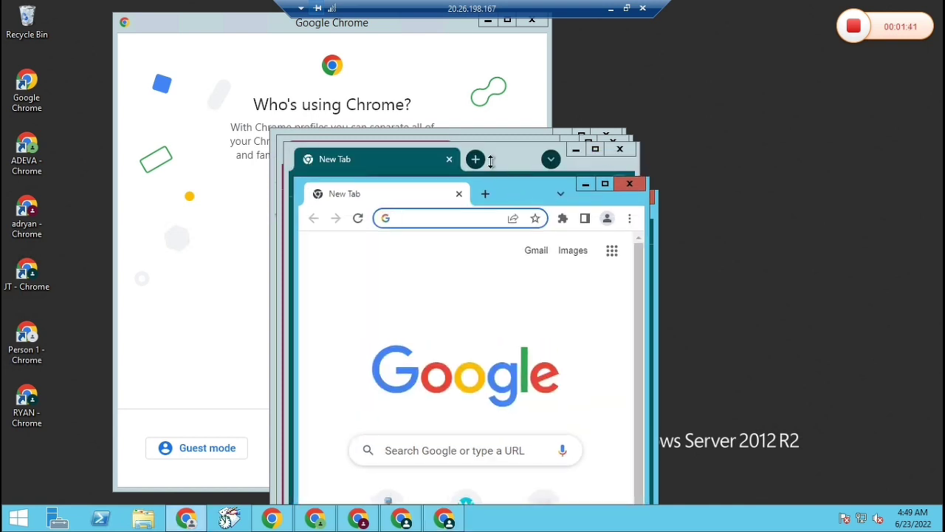
- Open XNote Stopwatch, postpone its registration reminder, and shrink and move its window clear of the desktop shortcuts
click(229, 519)
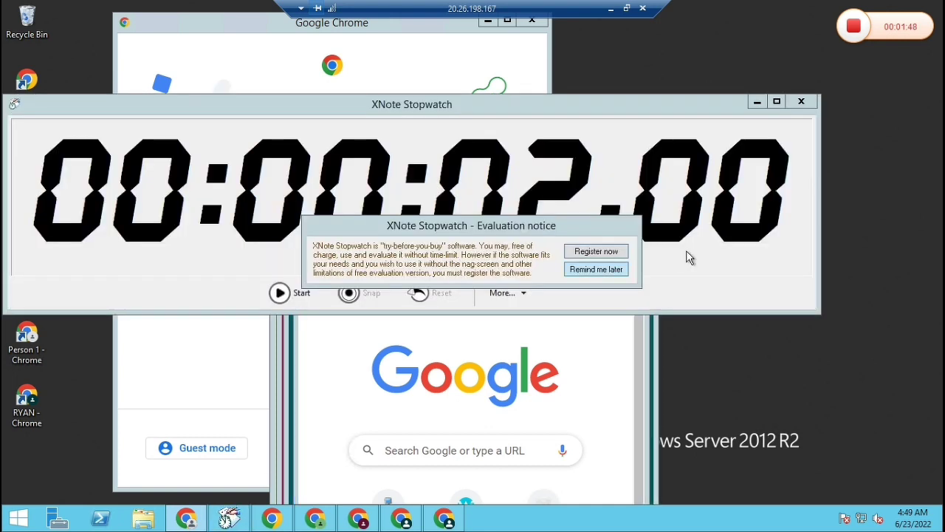
click(598, 270)
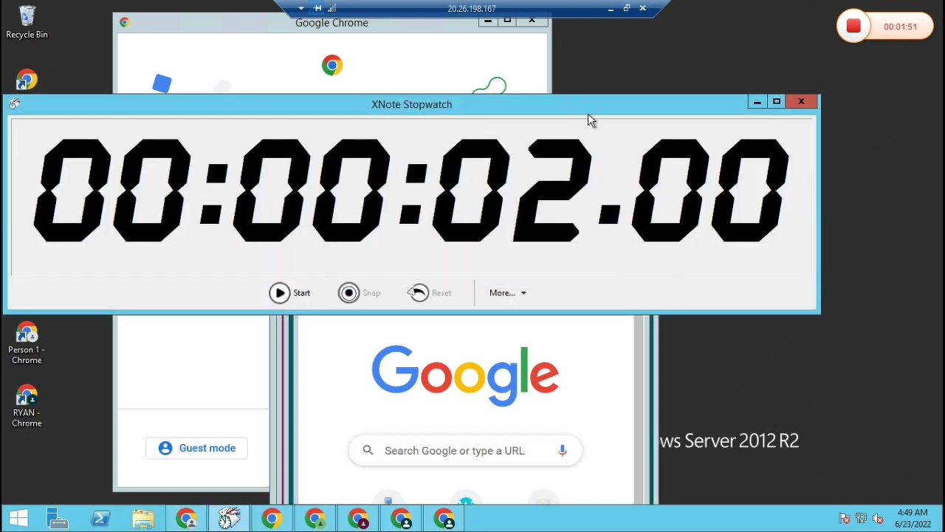
mouse_move(587, 107)
mouse_down()
mouse_move(724, 112)
mouse_move(597, 97)
mouse_up()
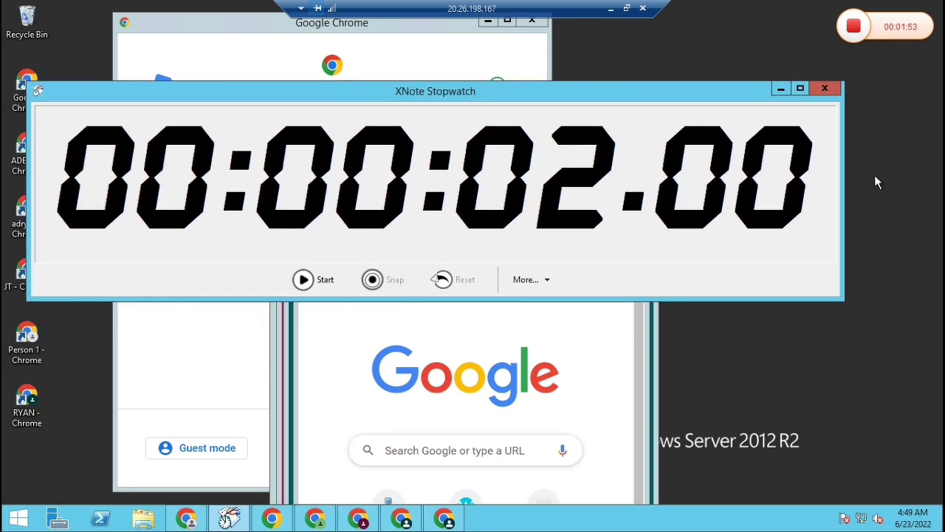
drag(816, 160, 431, 159)
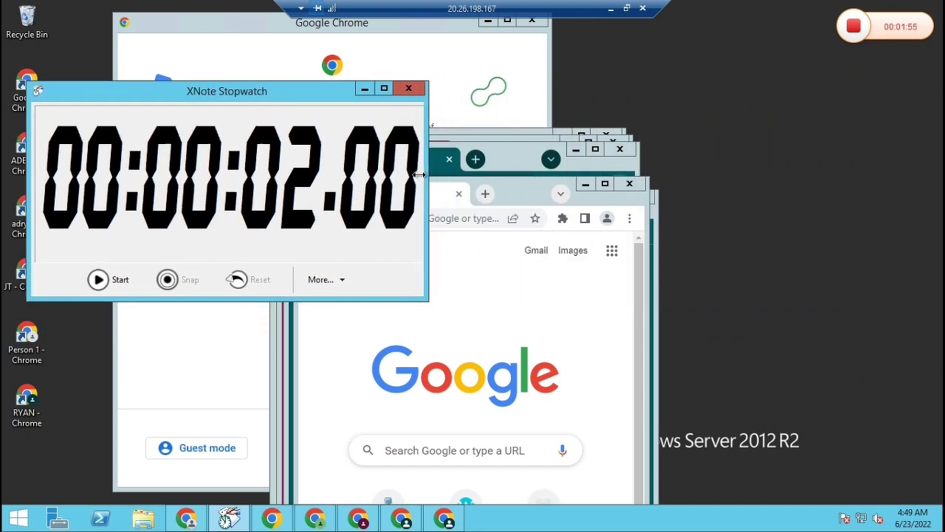
drag(245, 92, 679, 61)
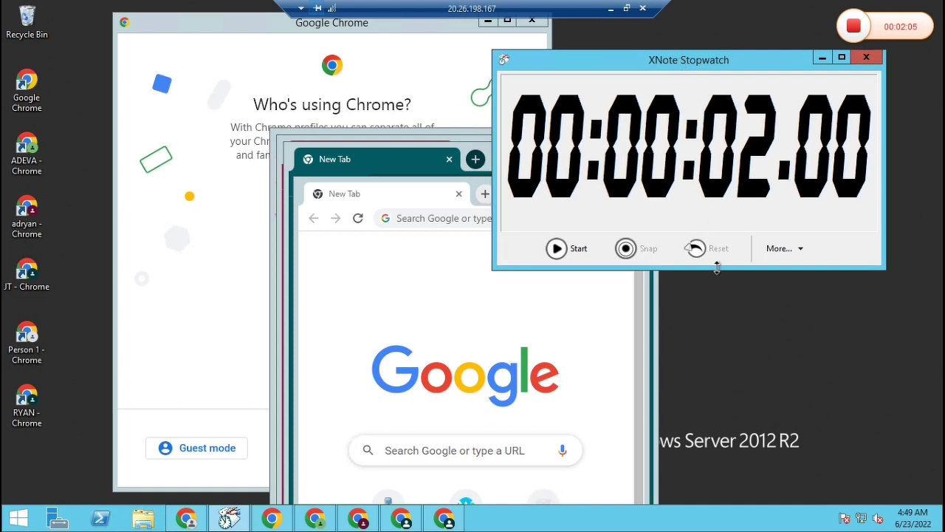
drag(717, 267, 716, 240)
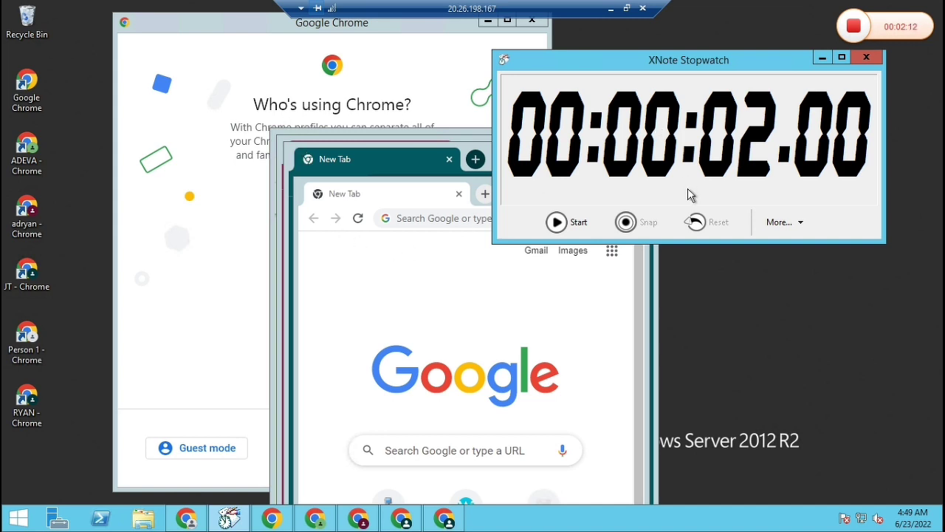
- Open the stopwatch's timer options and set the start time to 1 minute 2 seconds with Launch a file enabled
click(798, 226)
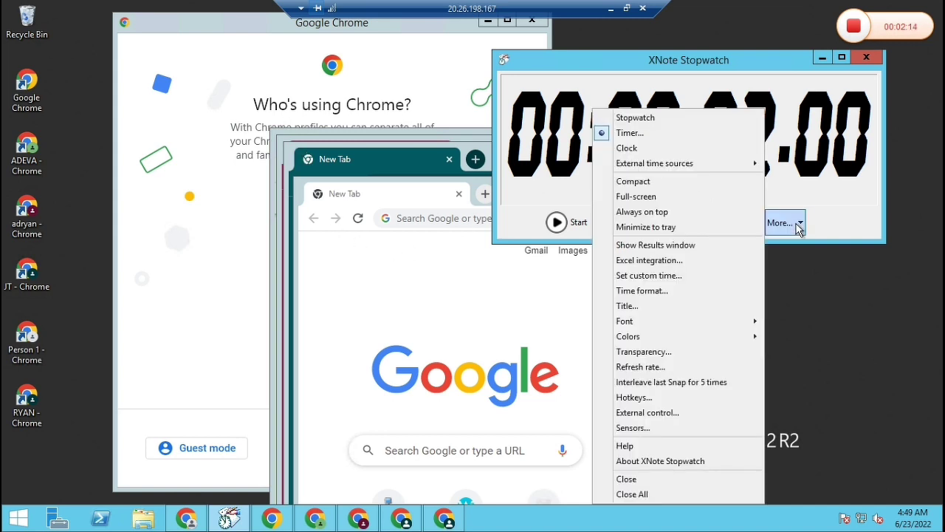
click(797, 225)
click(798, 226)
click(633, 133)
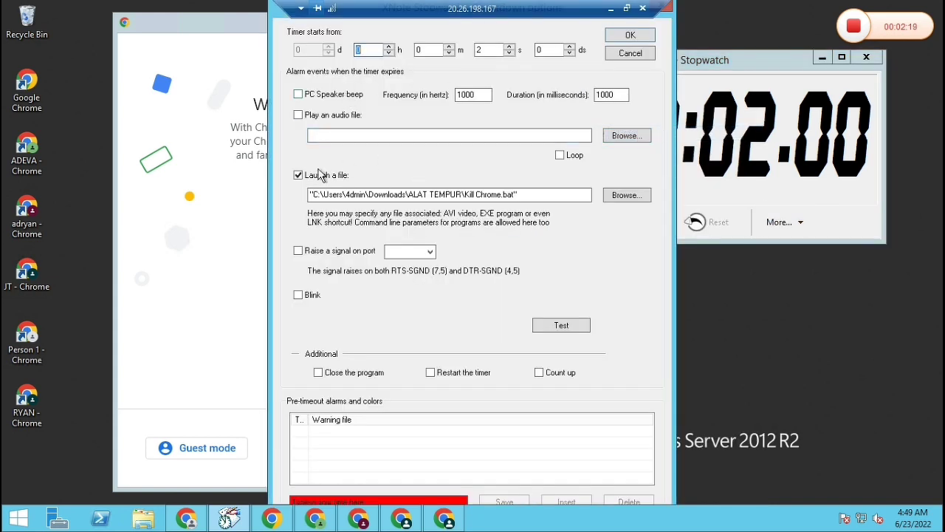
click(299, 176)
click(432, 49)
click(488, 49)
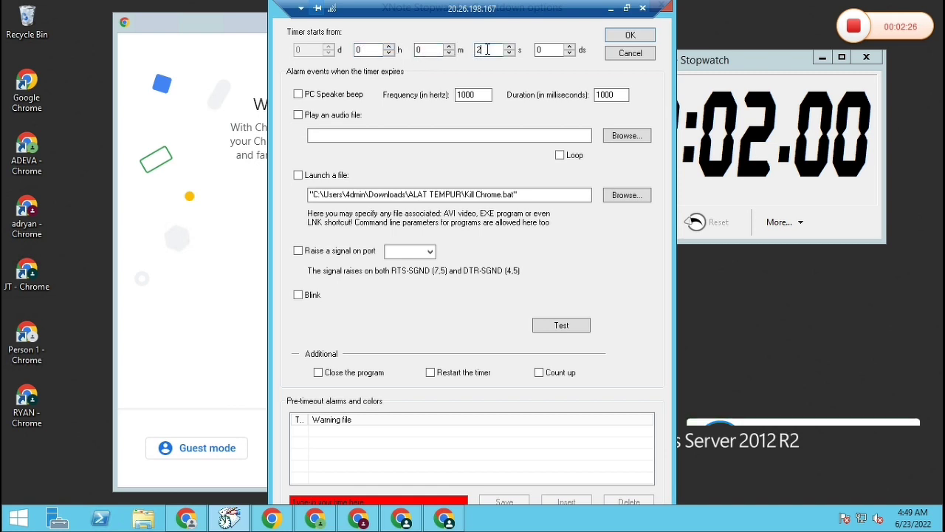
click(361, 53)
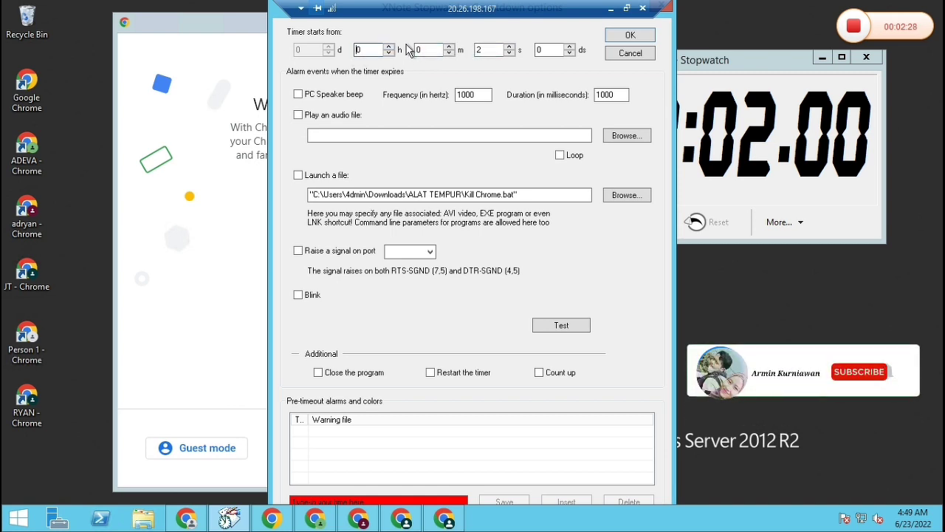
click(299, 176)
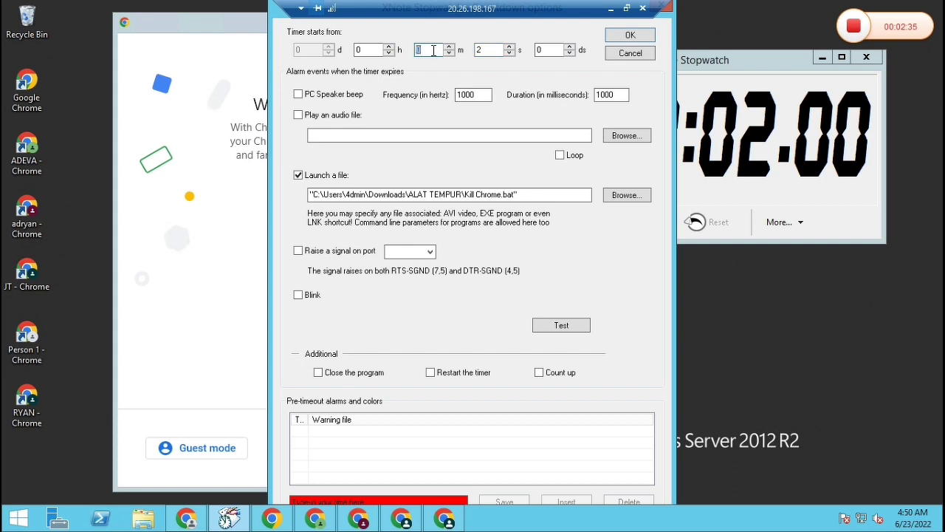
double_click(481, 49)
- Set Kill Chrome.bat from D:\ALAT TEMPUR as the file to launch on expiry, showing all file types, and confirm the timer options
click(632, 197)
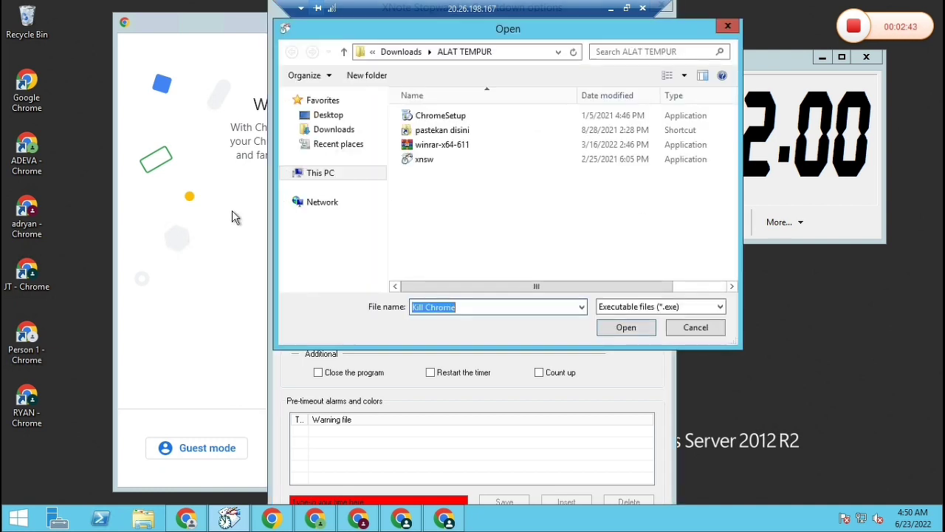
click(310, 173)
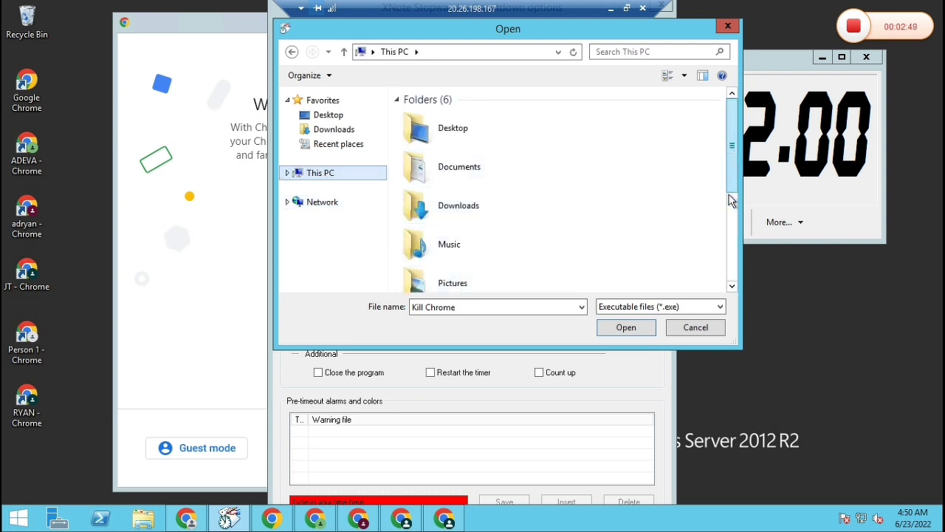
drag(731, 198, 731, 274)
double_click(533, 235)
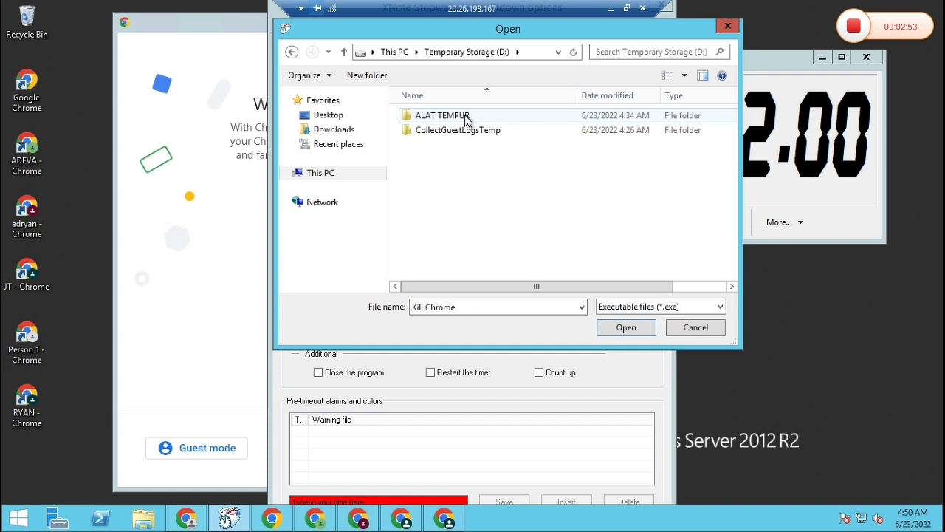
click(631, 307)
click(627, 332)
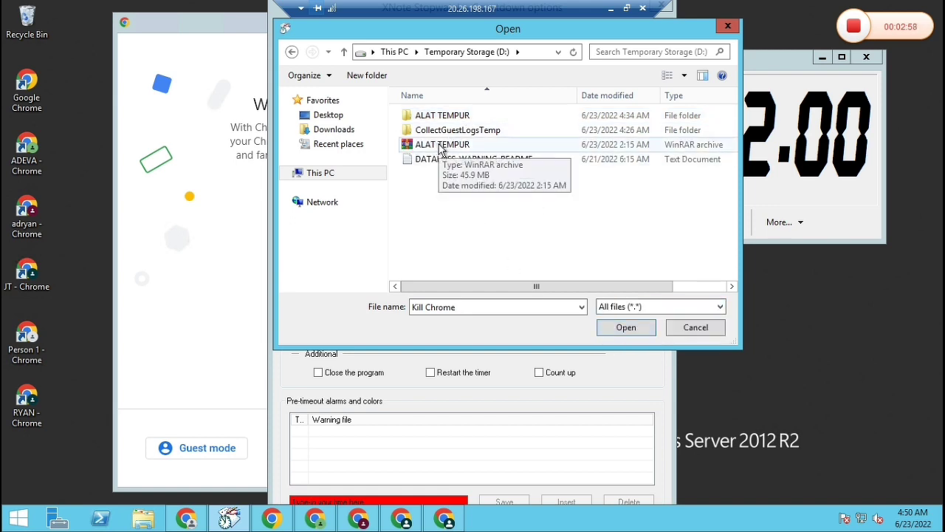
double_click(443, 119)
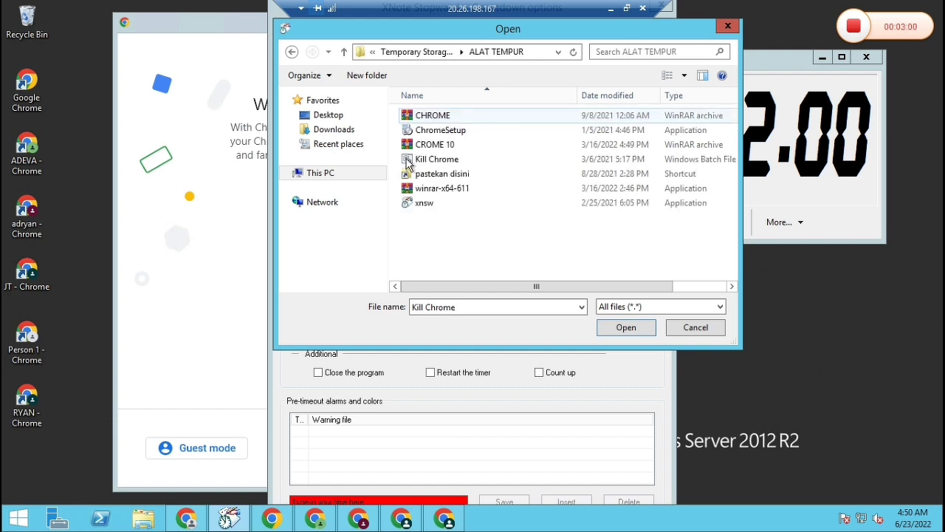
click(457, 160)
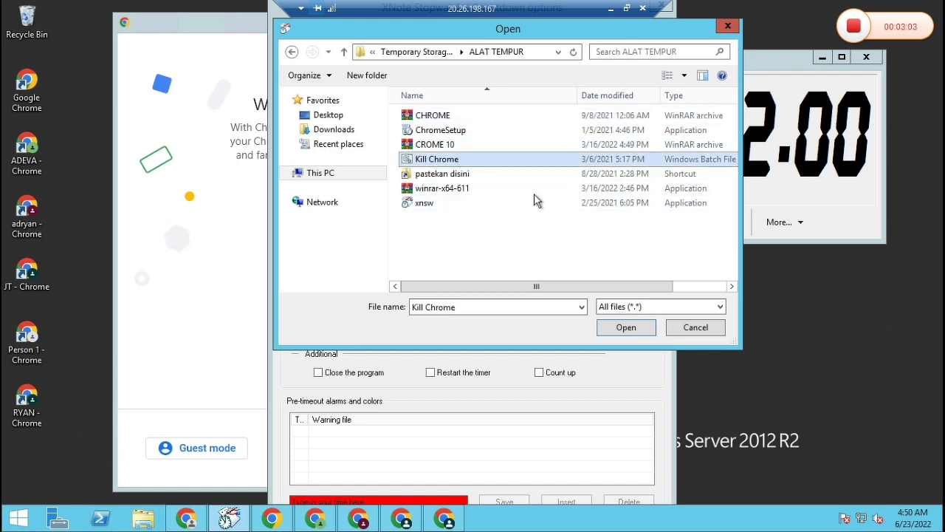
click(627, 328)
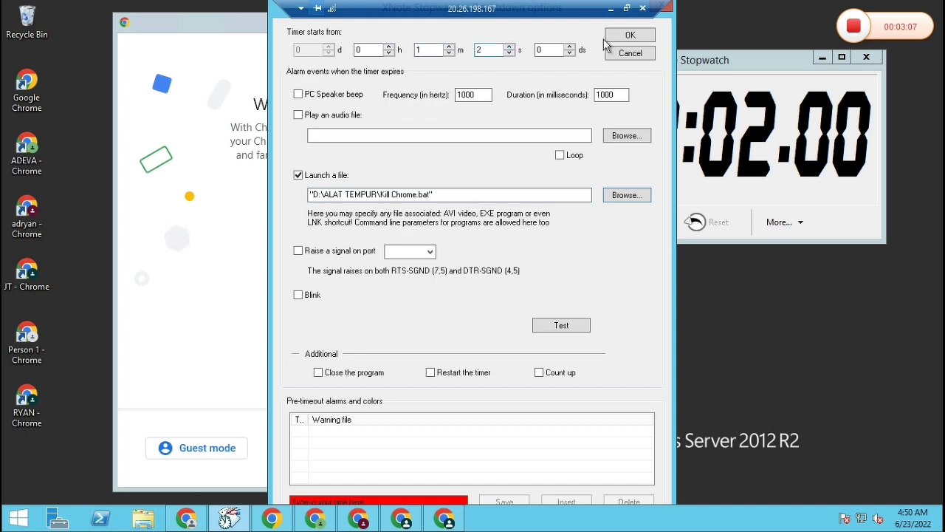
click(628, 37)
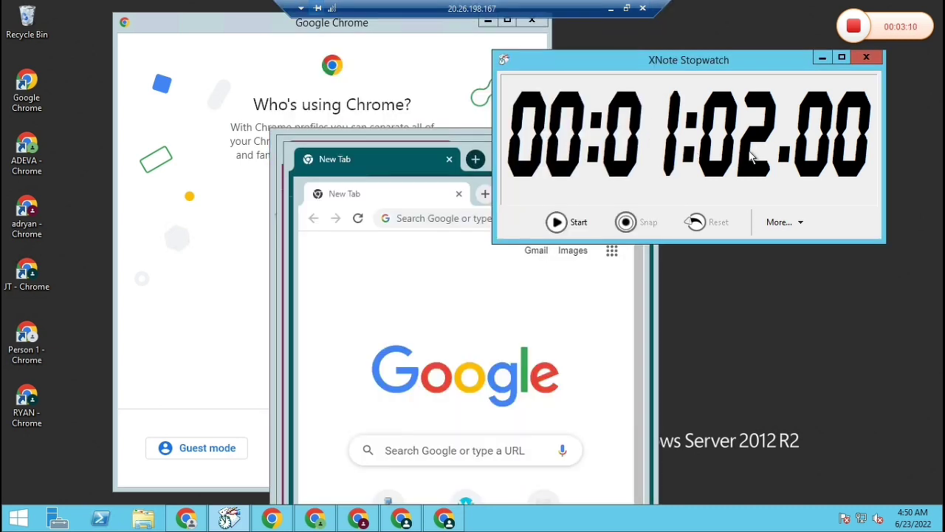
- Start the countdown, let it run out, and move the stopwatch window across the desktop toward the shortcuts
click(573, 221)
click(558, 222)
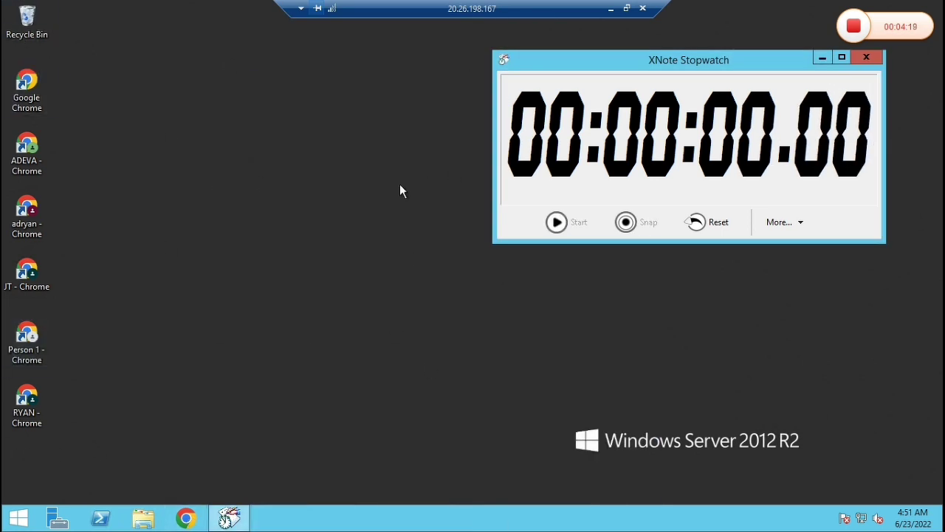
drag(720, 64, 286, 68)
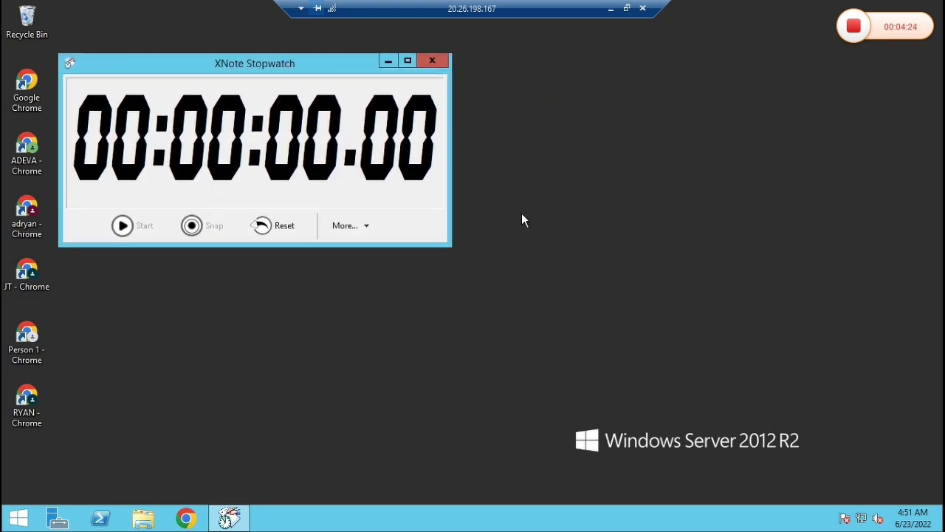